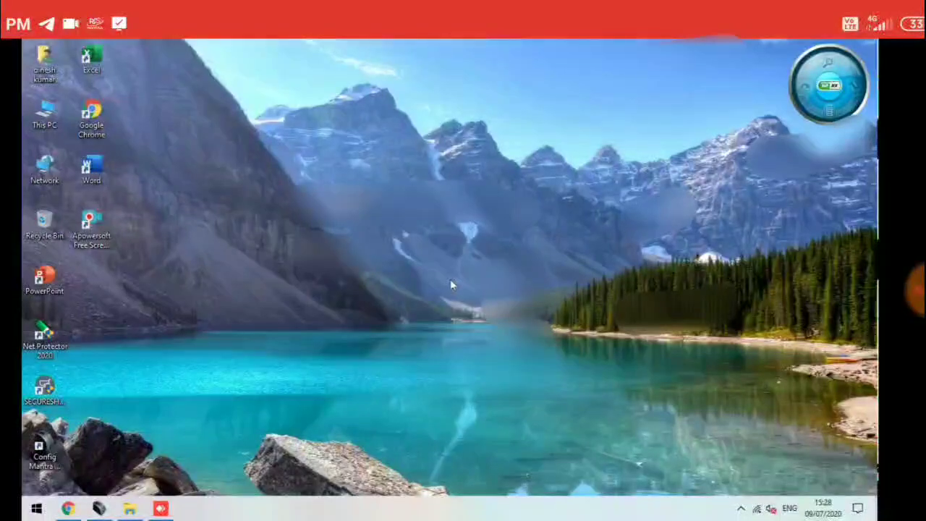
Step: Switch to the e-Mitra dashboard in Chrome and open the Manage Kiosk Admin page under User Management
key("alt+Tab")
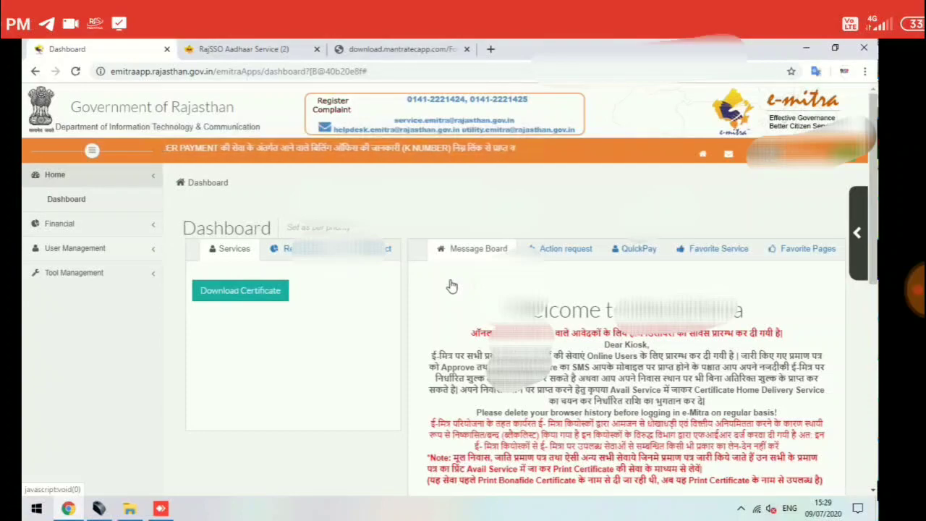
left_click(75, 248)
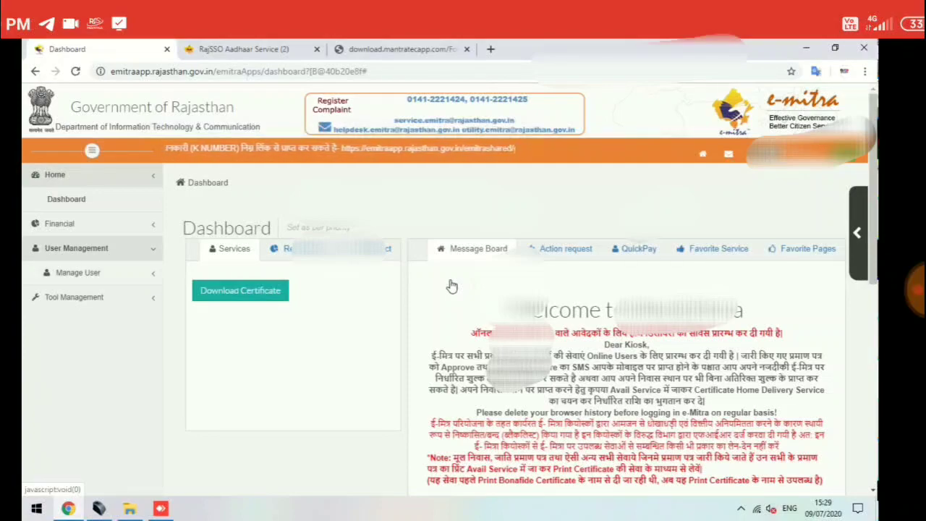
left_click(78, 272)
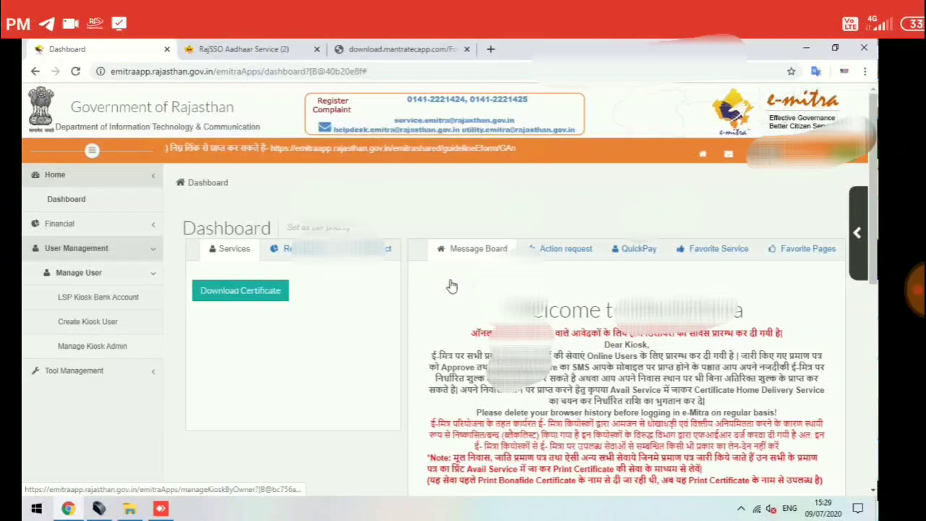
left_click(92, 346)
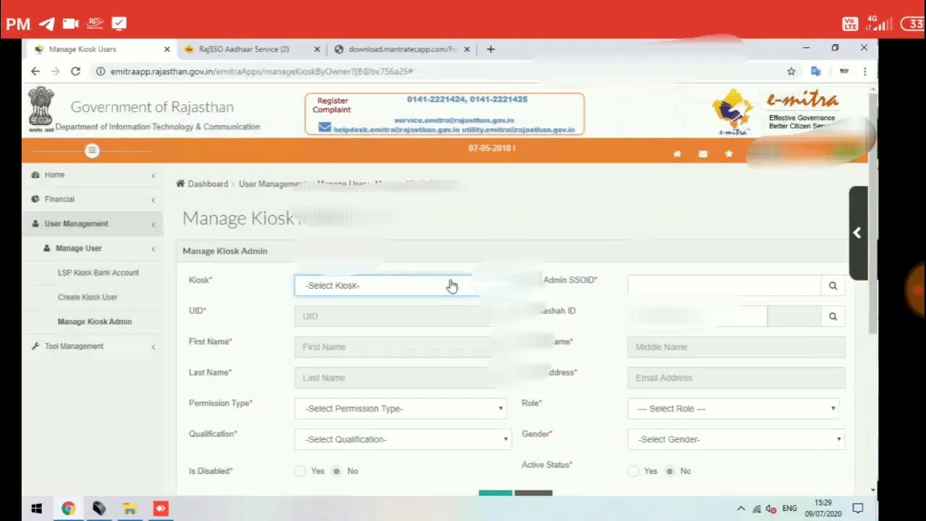
Step: Select the owner's kiosk as the Kiosk in the Manage Kiosk Admin form
scroll(452, 285, "down", 2)
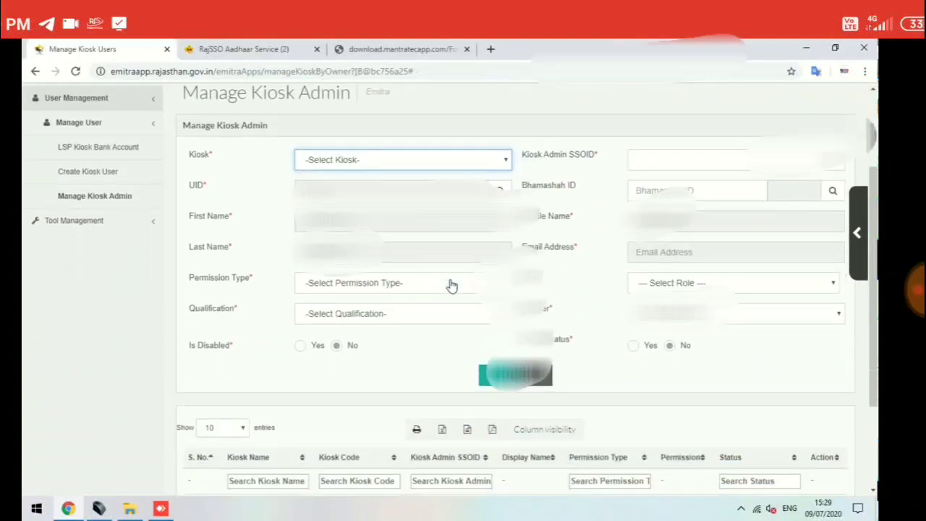
scroll(451, 285, "up", 1)
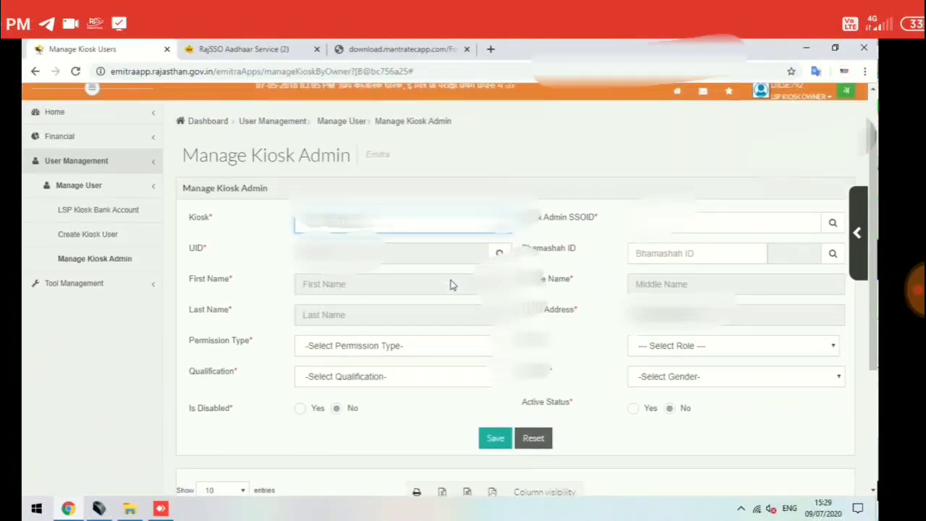
key("space")
key("Down")
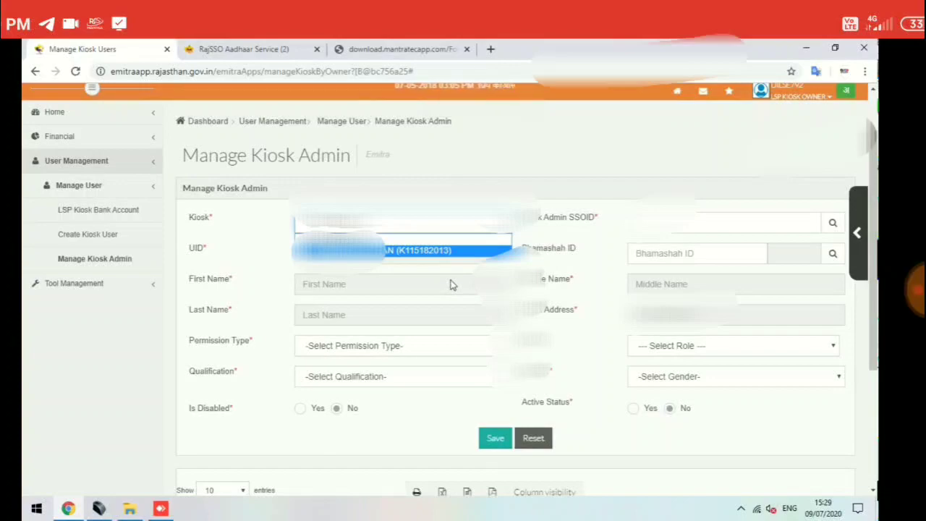
key("Return")
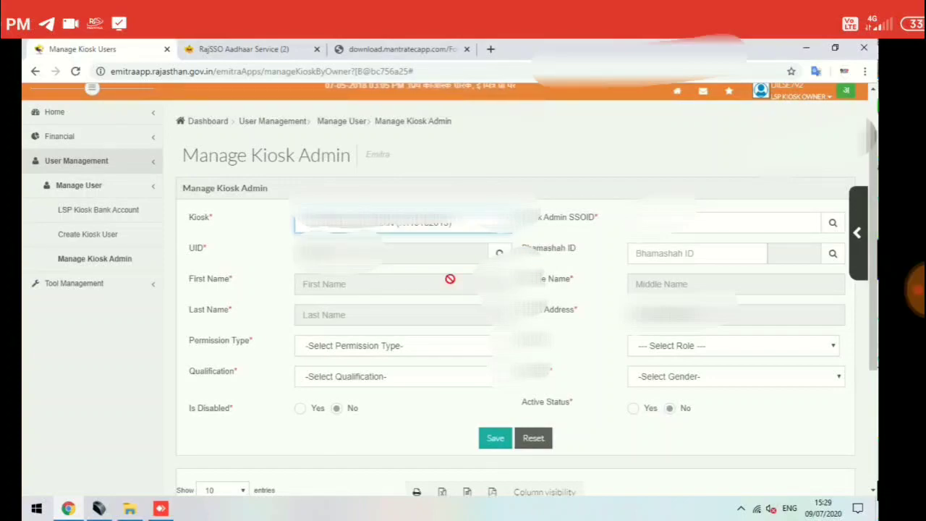
Step: Enter the Kiosk Admin SSOID, fetch the matching profile details and close the profile view
key("Tab")
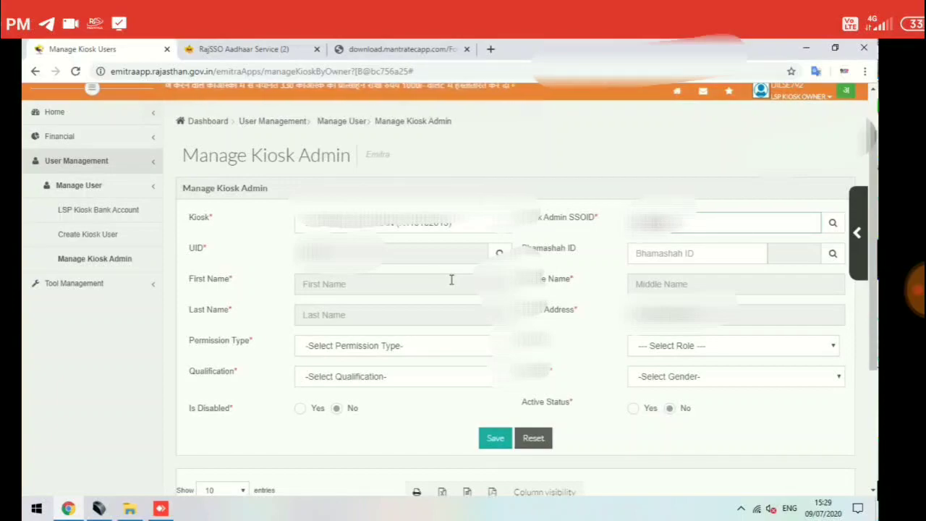
left_click(451, 280)
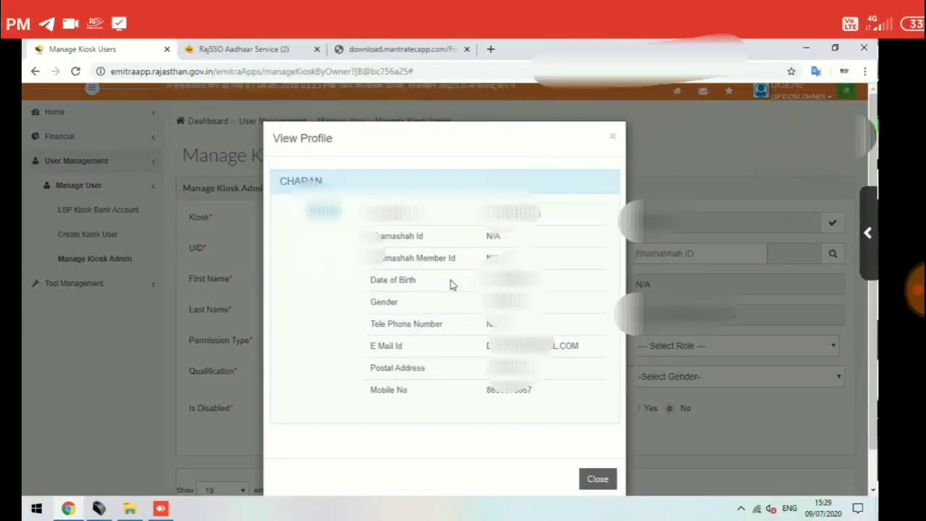
key("Escape")
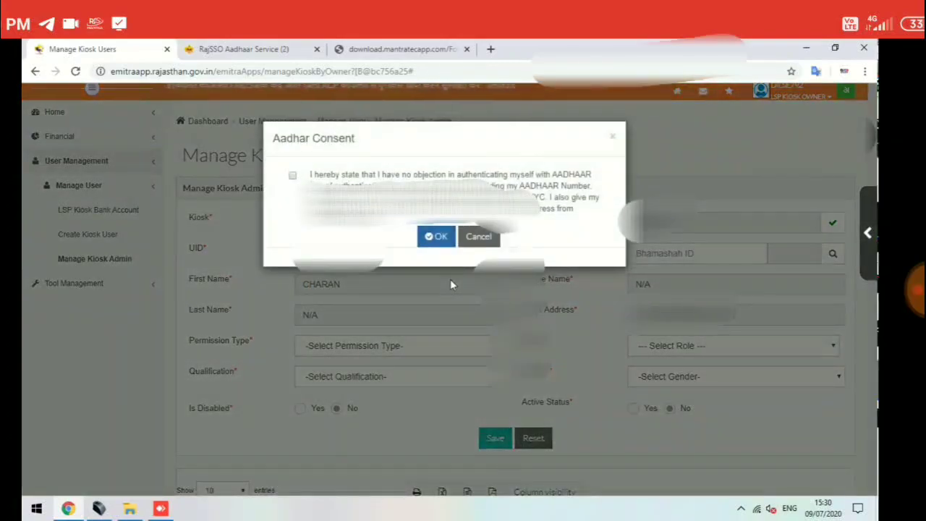
Step: Accept the Aadhaar consent and verify the UID by entering the OTP received on the registered mobile
key("Return")
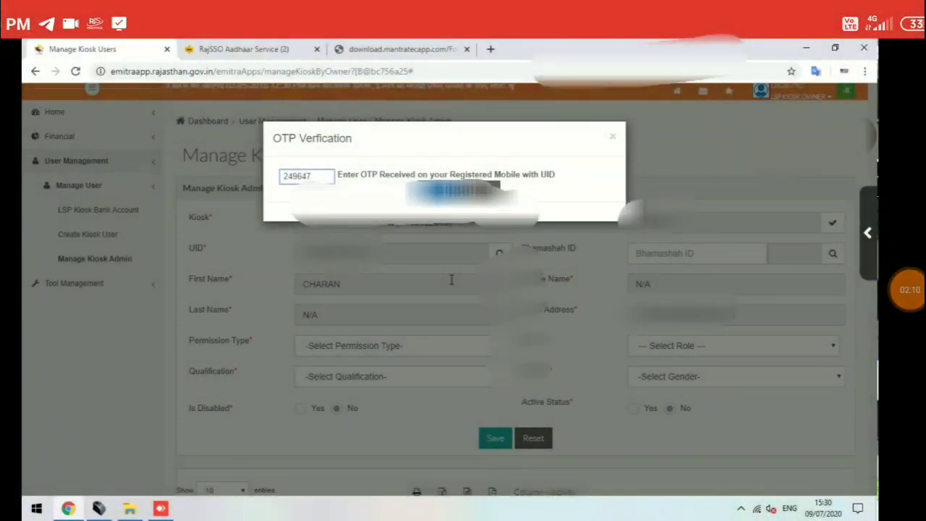
key("Return")
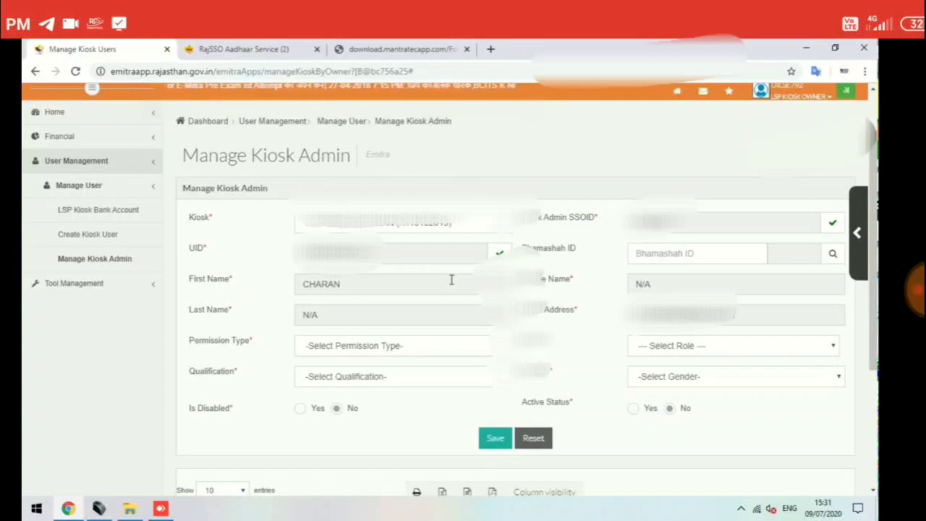
Step: Set the Permission Type to Role and the Role to LSP KIOSK ADMIN
left_click(406, 346)
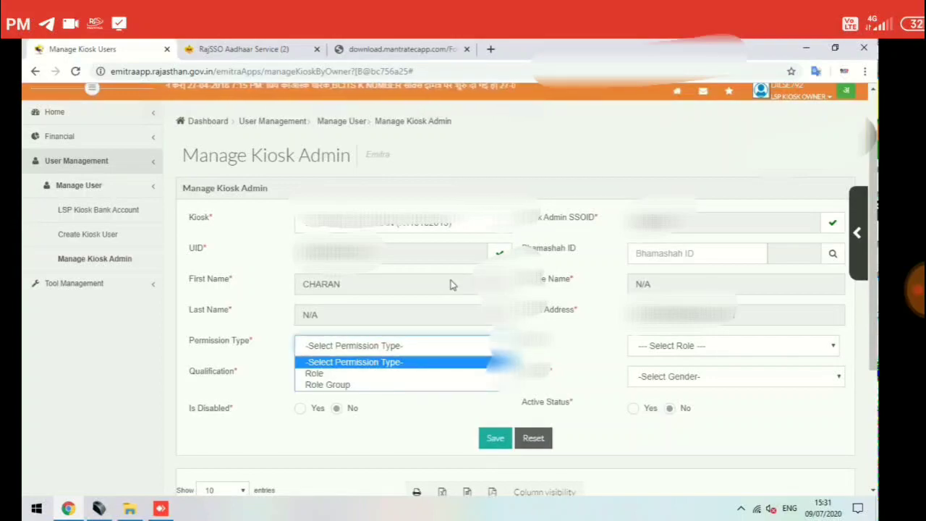
key("Down")
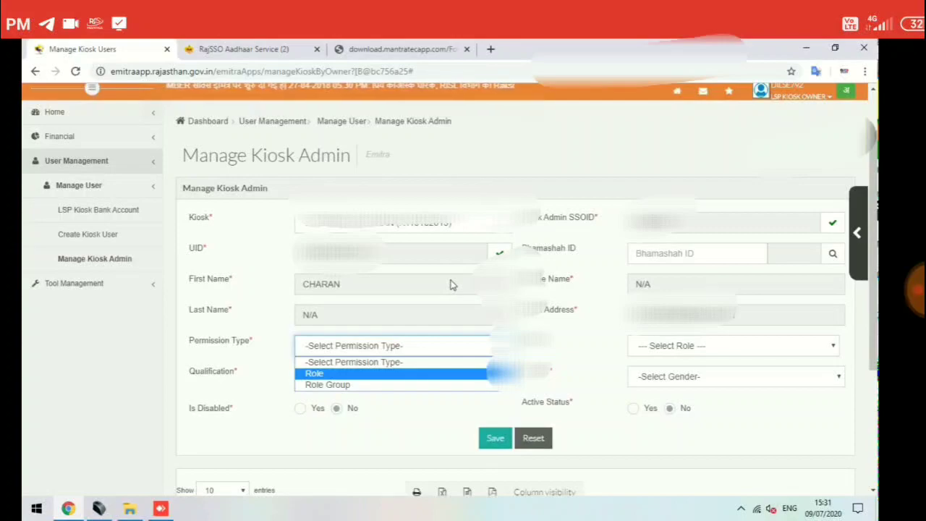
key("Return")
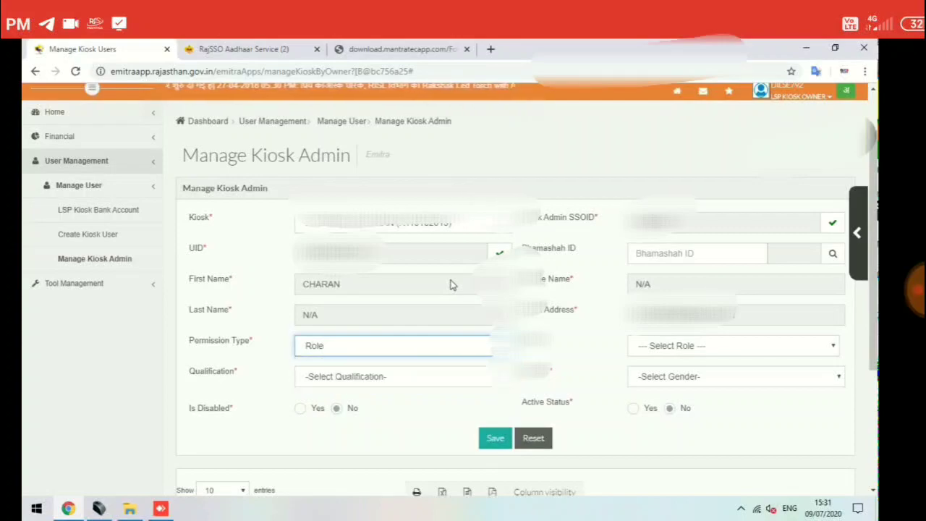
key("Tab")
key("space")
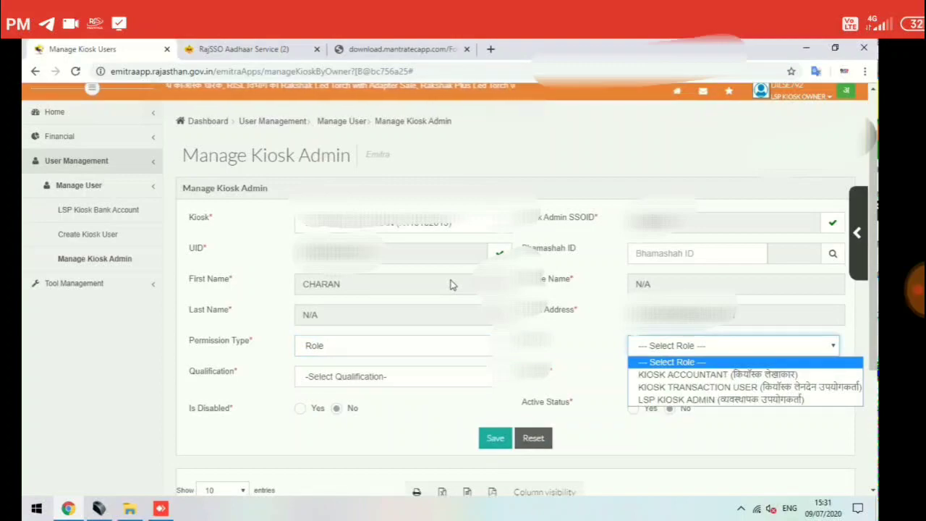
key("Down")
key("Down")
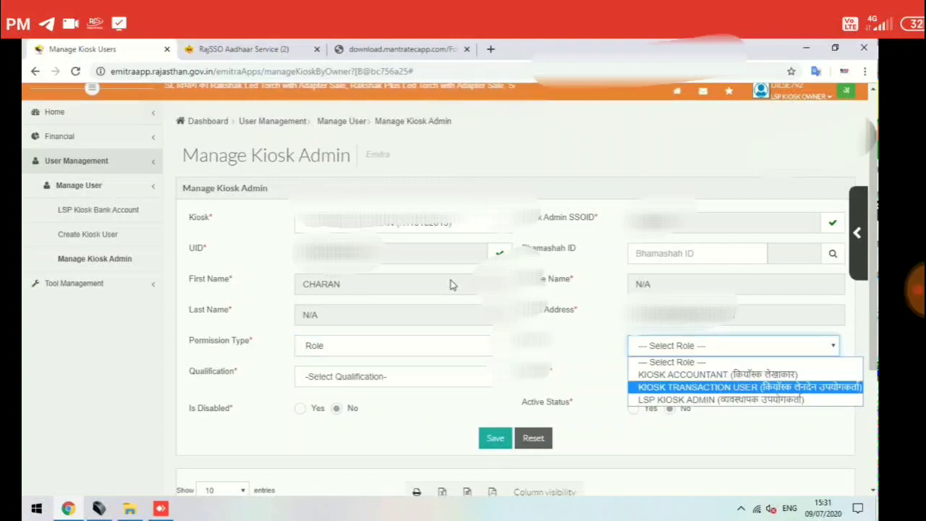
key("Down")
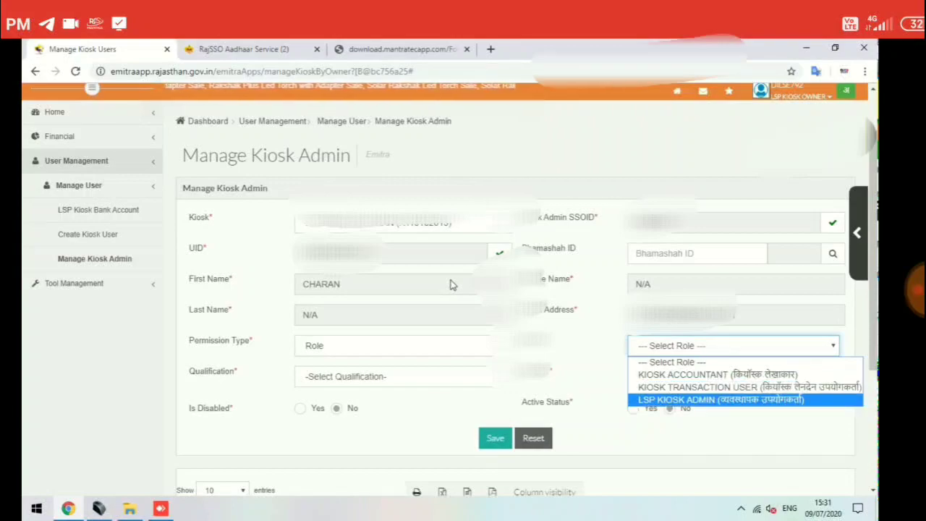
key("Return")
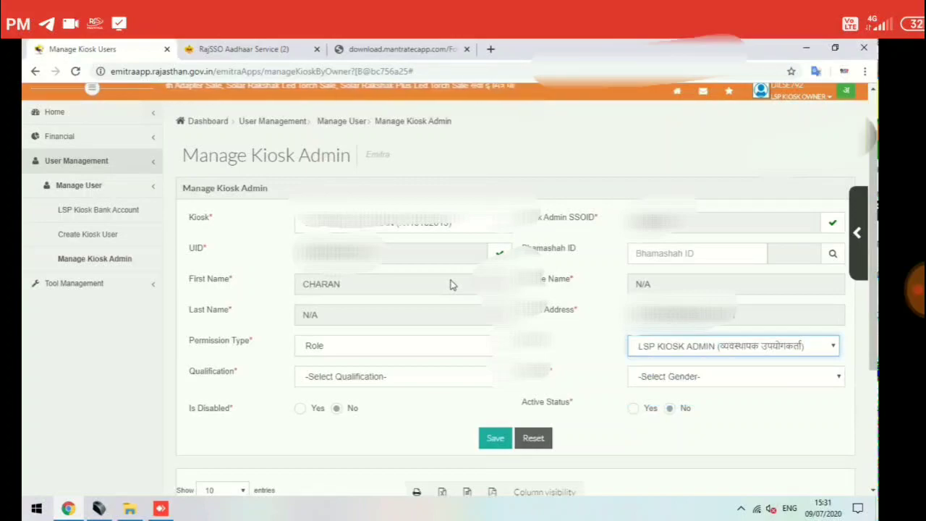
Step: Set the Qualification to SENIOR SECONDARY and the Gender to FEMALE
key("Tab")
key("space")
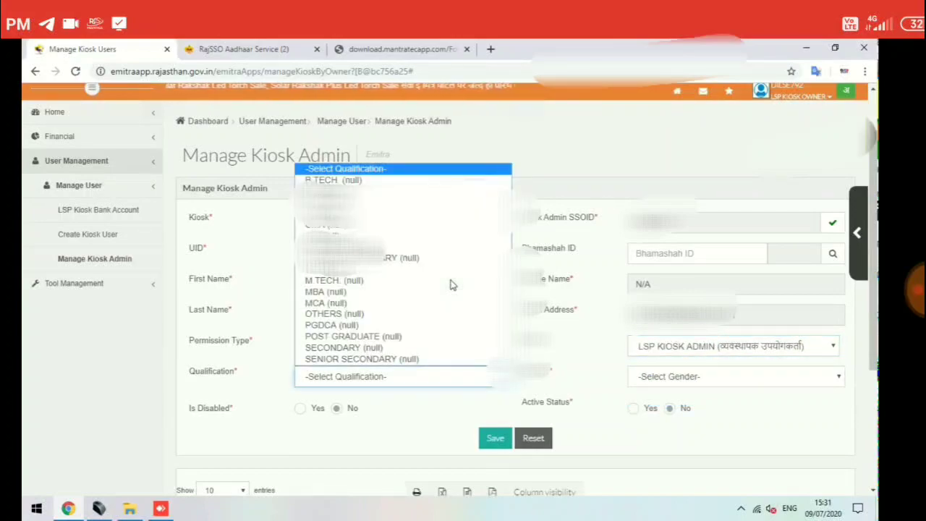
key("End")
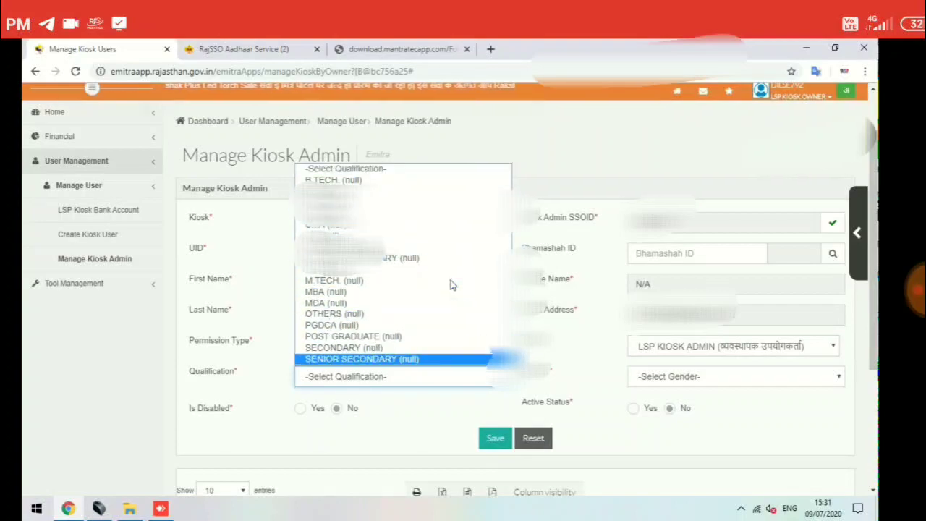
key("Return")
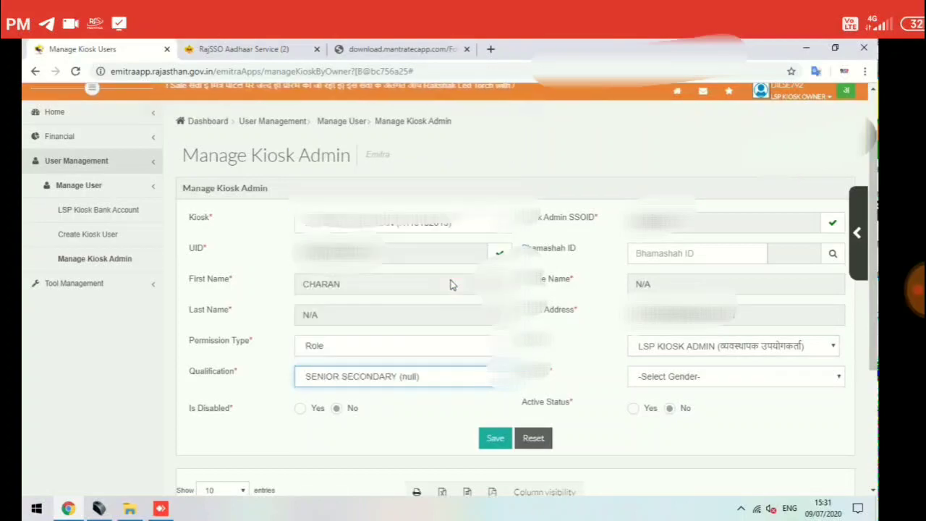
key("Tab")
key("space")
key("Down")
key("Return")
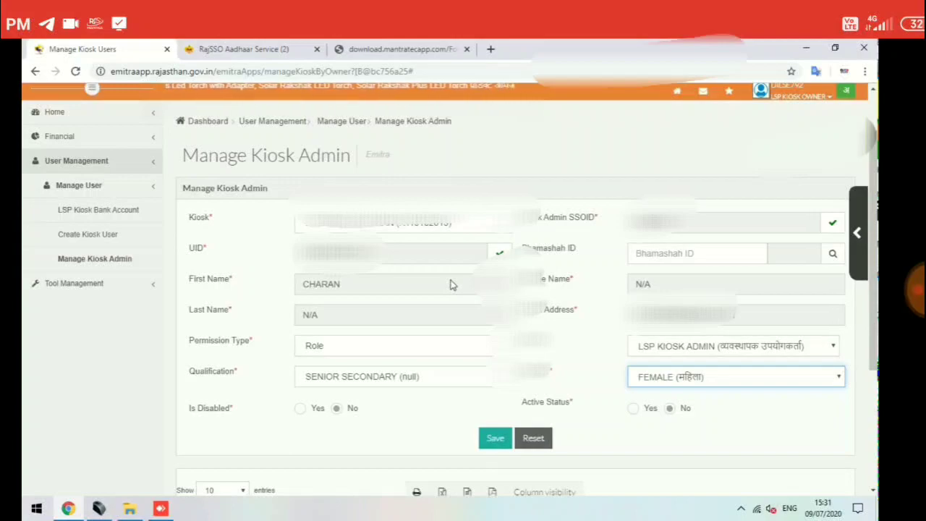
Step: Set the Active Status to Yes and save the kiosk admin record
left_click(633, 409)
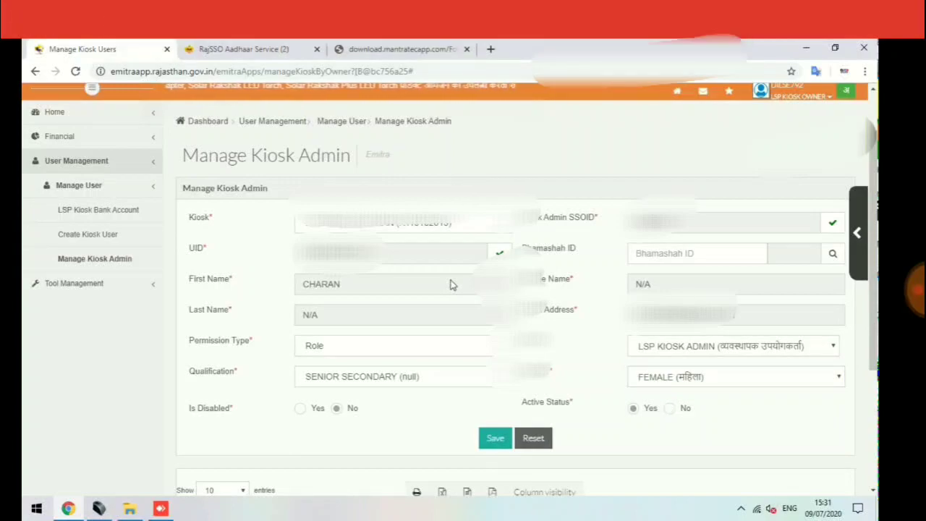
left_click(533, 438)
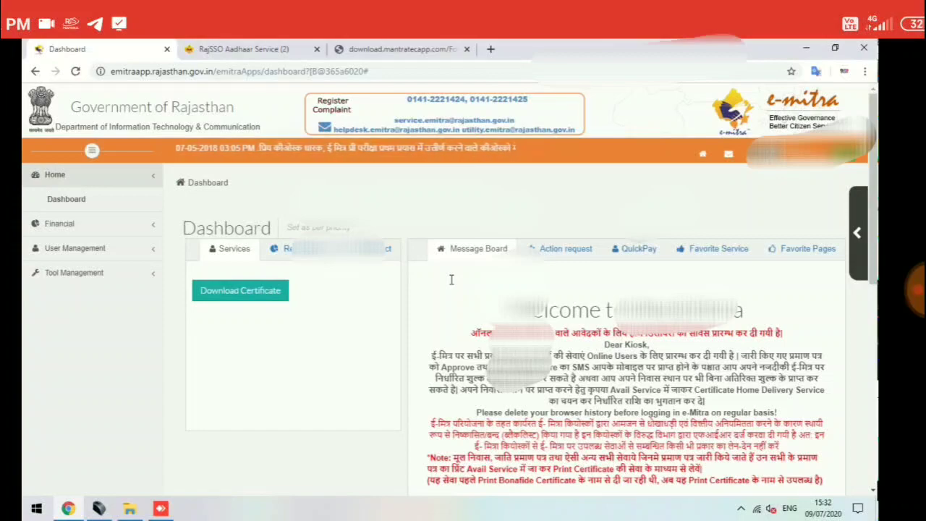
Step: Reopen the Manage Kiosk Admin page and check the list of kiosk admins below the form
left_click(75, 248)
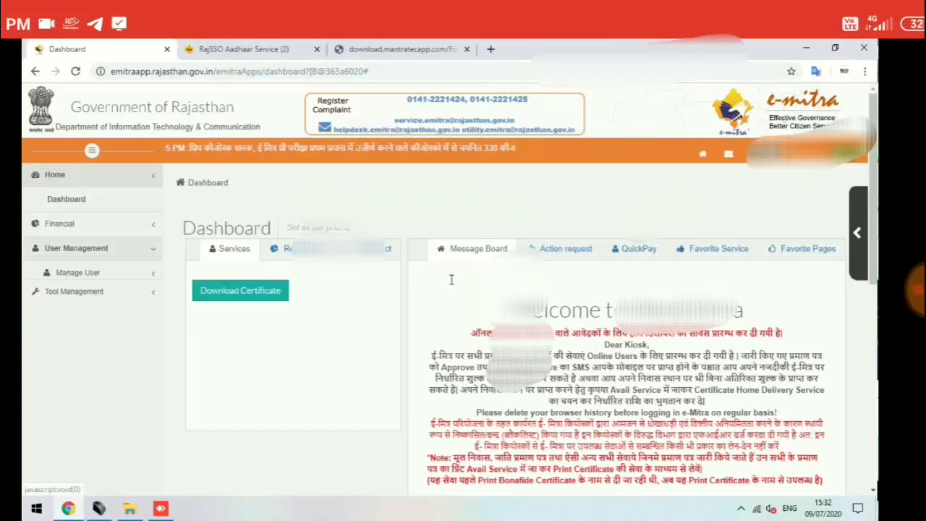
left_click(78, 272)
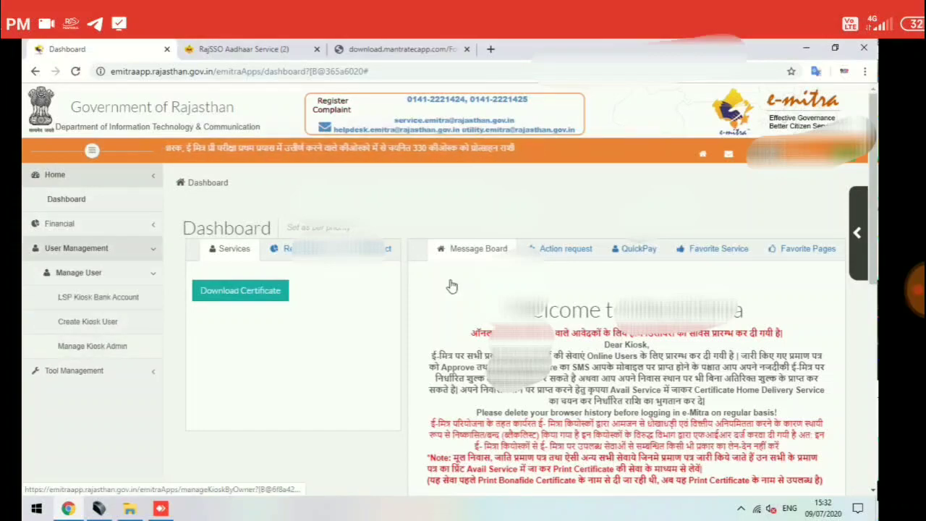
left_click(92, 346)
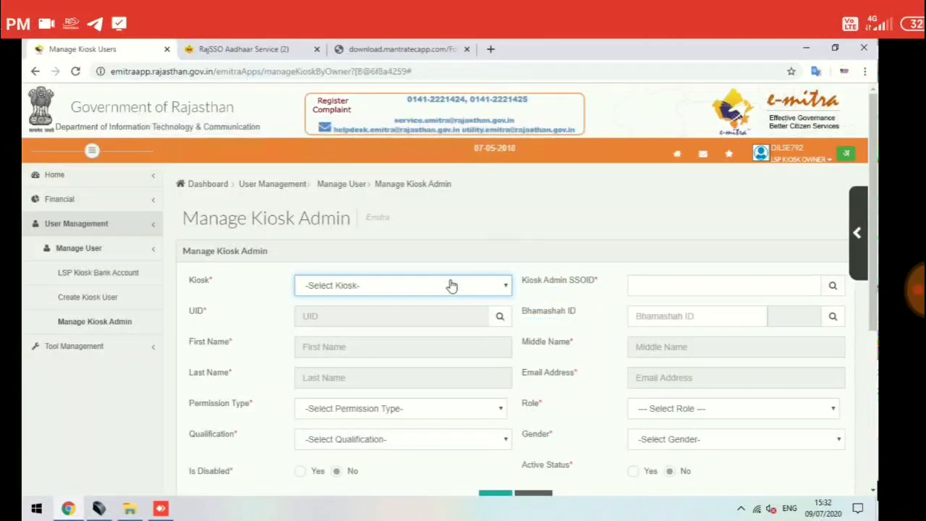
scroll(451, 286, "down", 3)
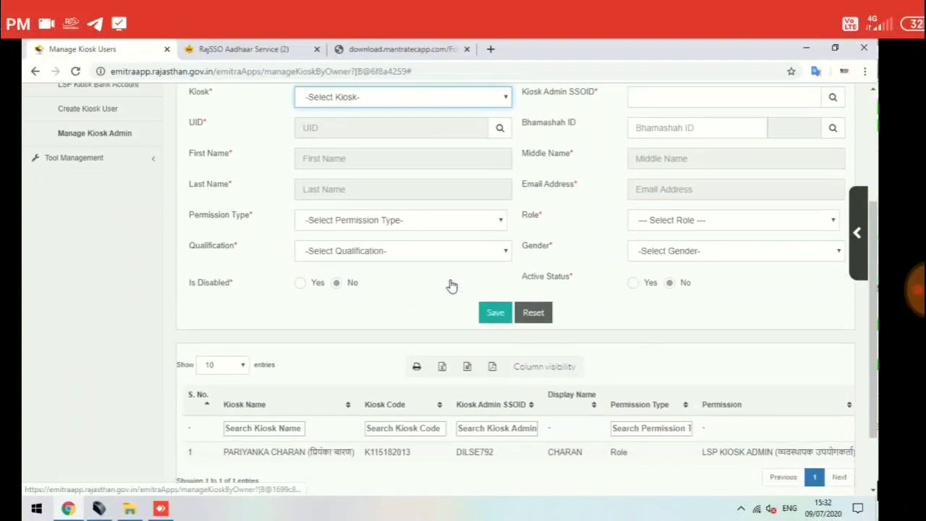
scroll(451, 286, "up", 3)
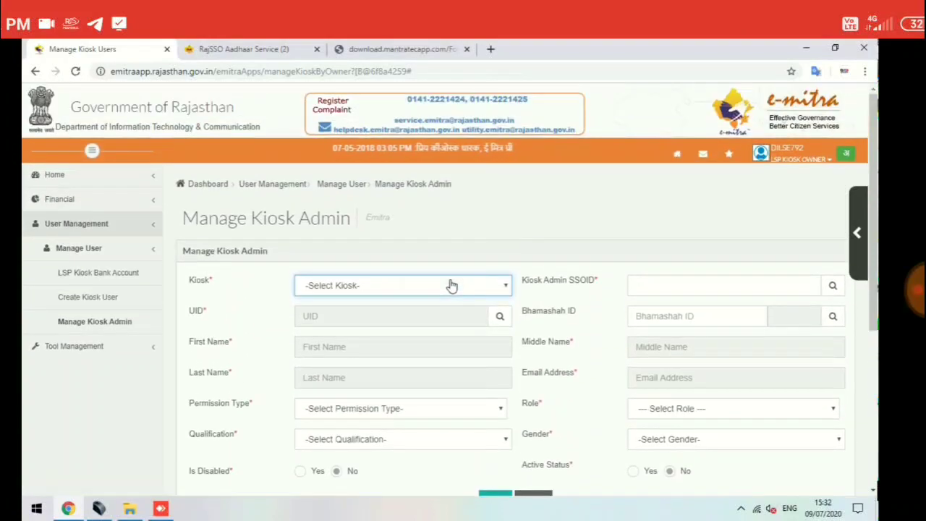